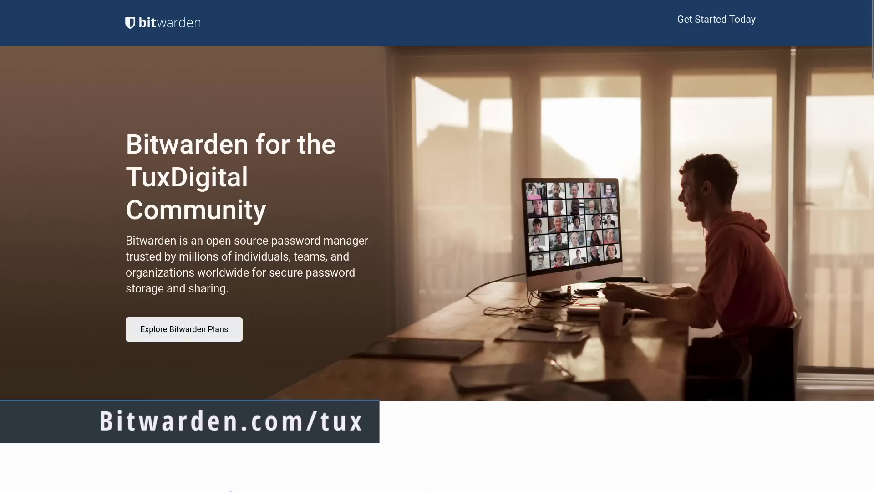
scroll(437, 245, "down", 10)
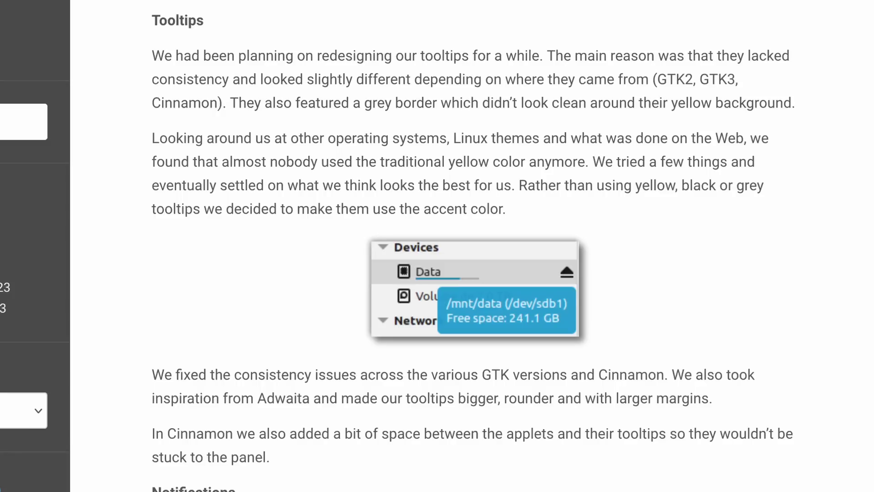
scroll(437, 246, "down", 3)
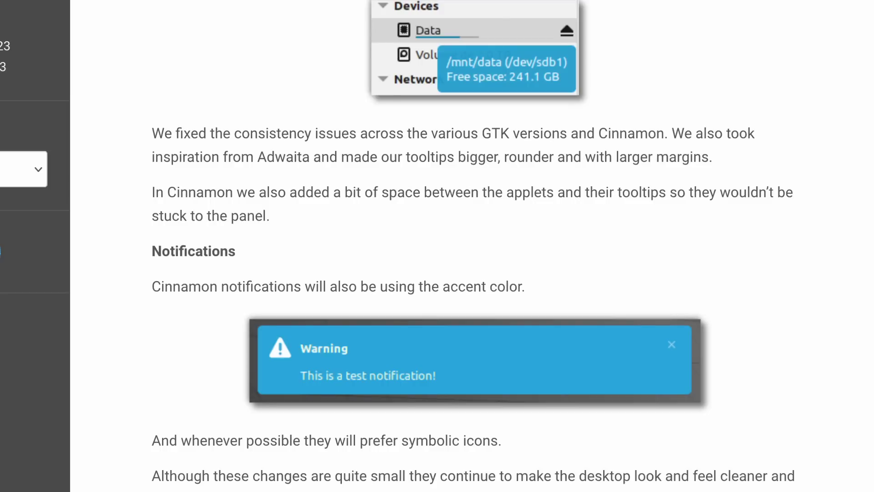